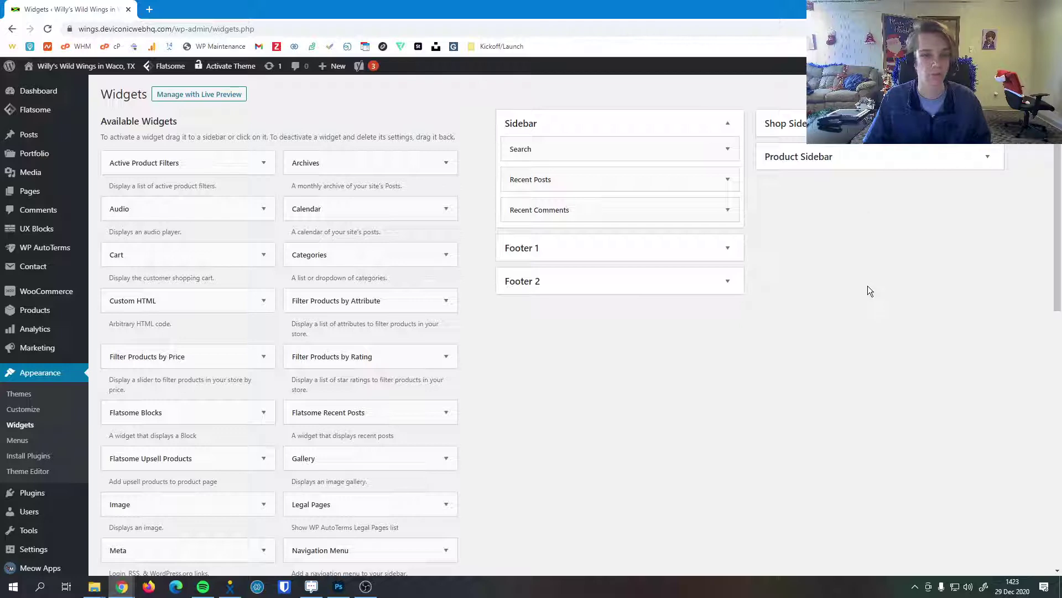
# Browse the Available Widgets list, then switch to managing widgets in the live-preview Customizer
pyautogui.scroll(-7, 238, 437)
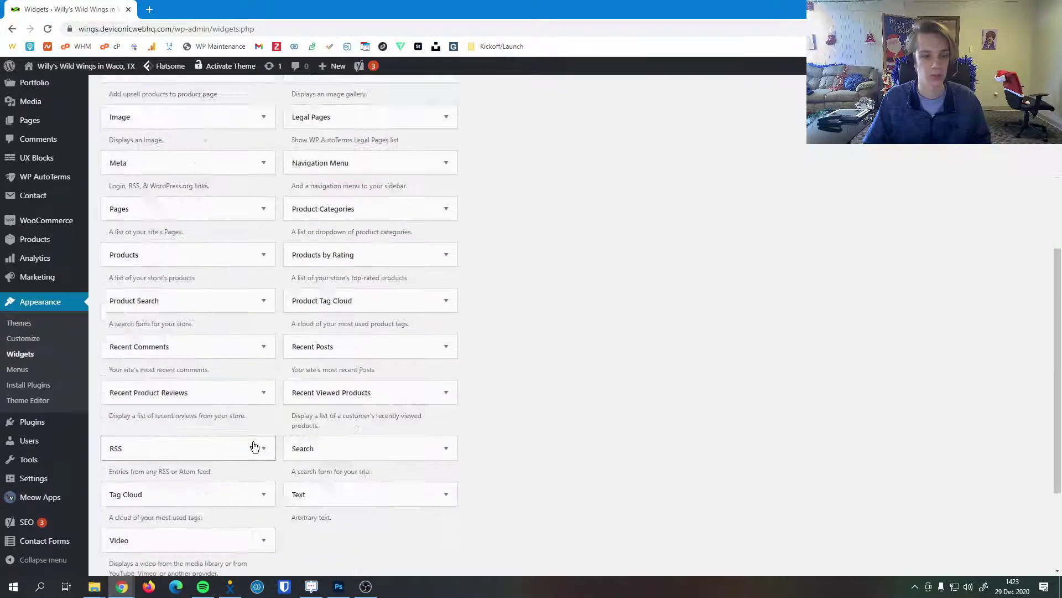
pyautogui.scroll(6, 265, 443)
pyautogui.scroll(1, 281, 443)
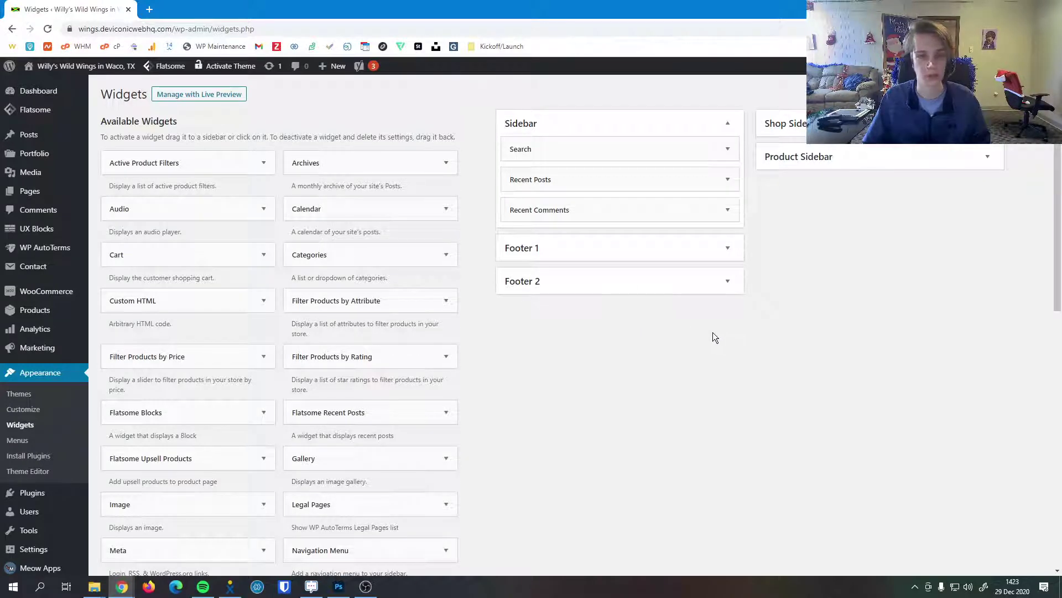
pyautogui.click(209, 100)
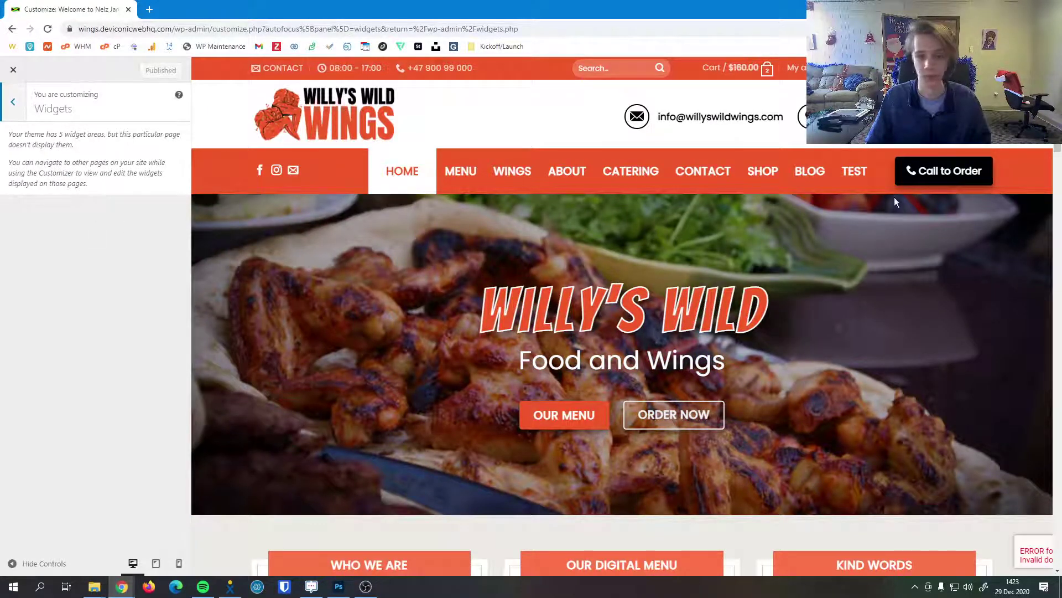
# Switch the Customizer preview to the TEST page so its Shop Sidebar is editable
pyautogui.click(854, 171)
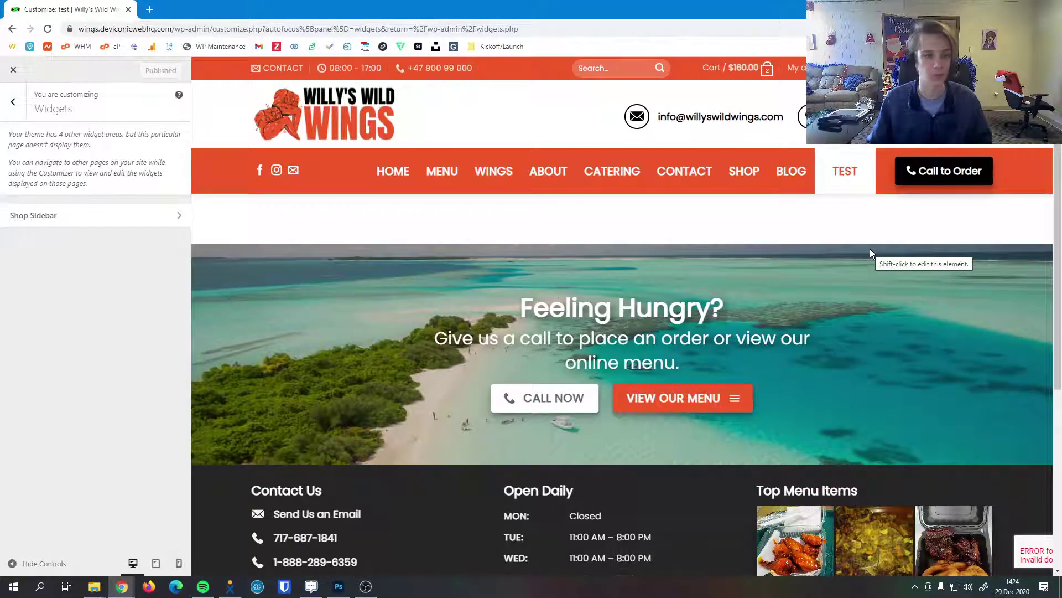
# Add a Cart widget titled 'Cart' to the Shop Sidebar, showing a $160.00 subtotal
pyautogui.click(68, 215)
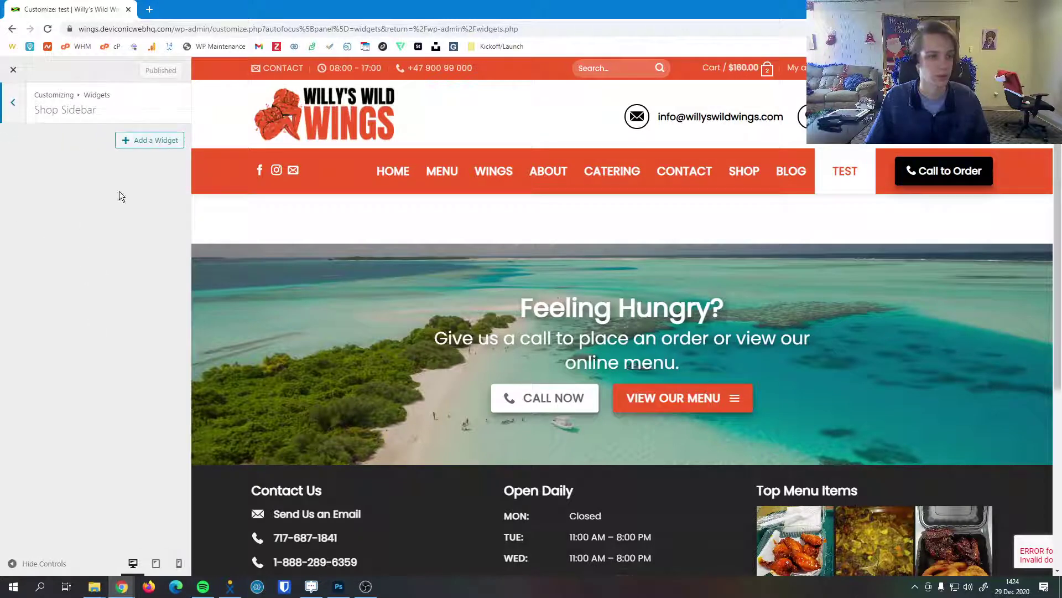
pyautogui.click(147, 143)
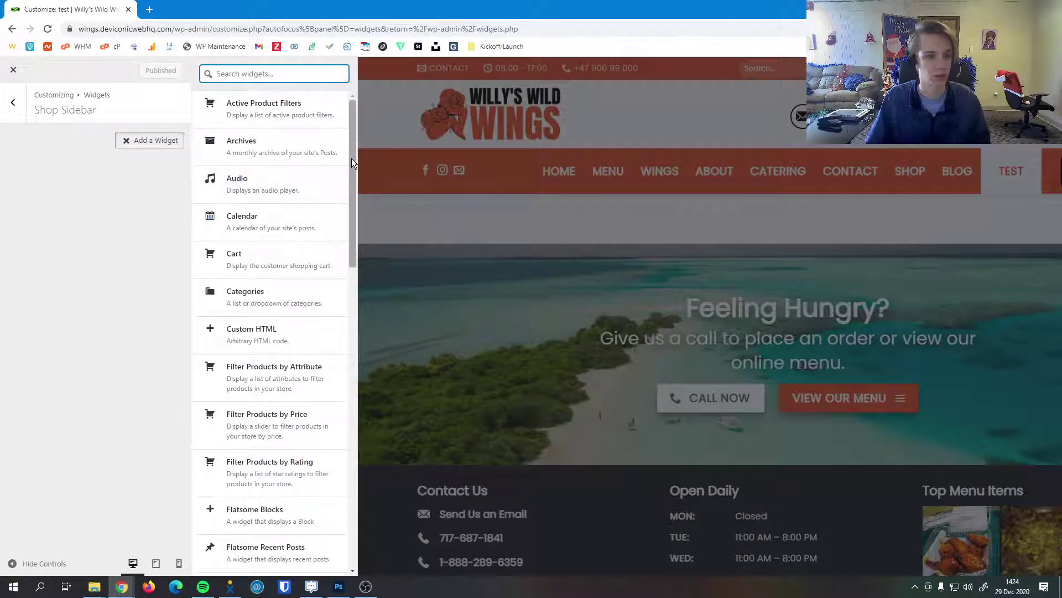
pyautogui.moveTo(351, 158); pyautogui.dragTo(353, 168)
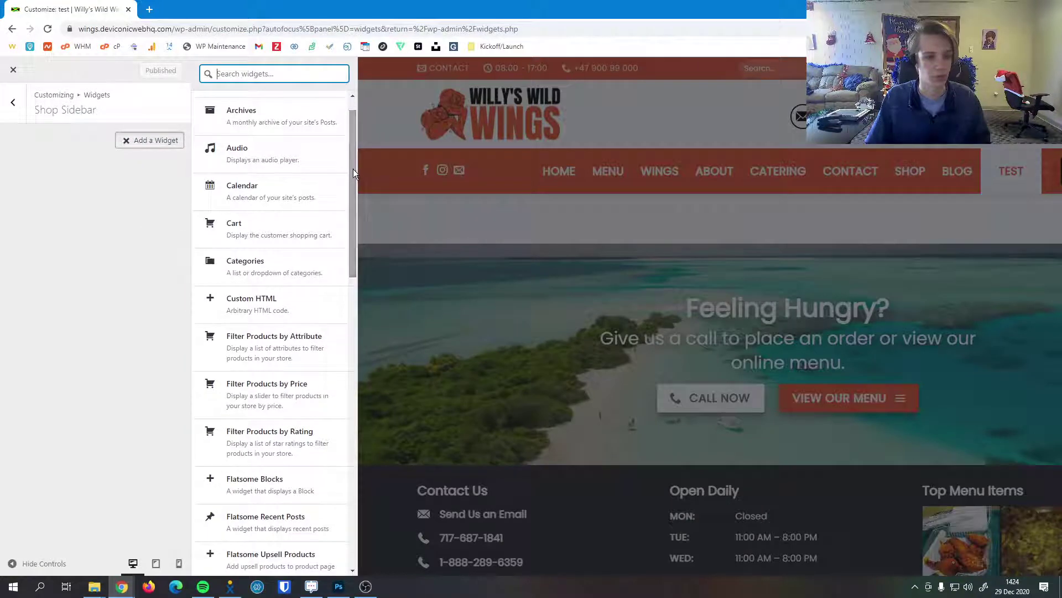
pyautogui.click(255, 227)
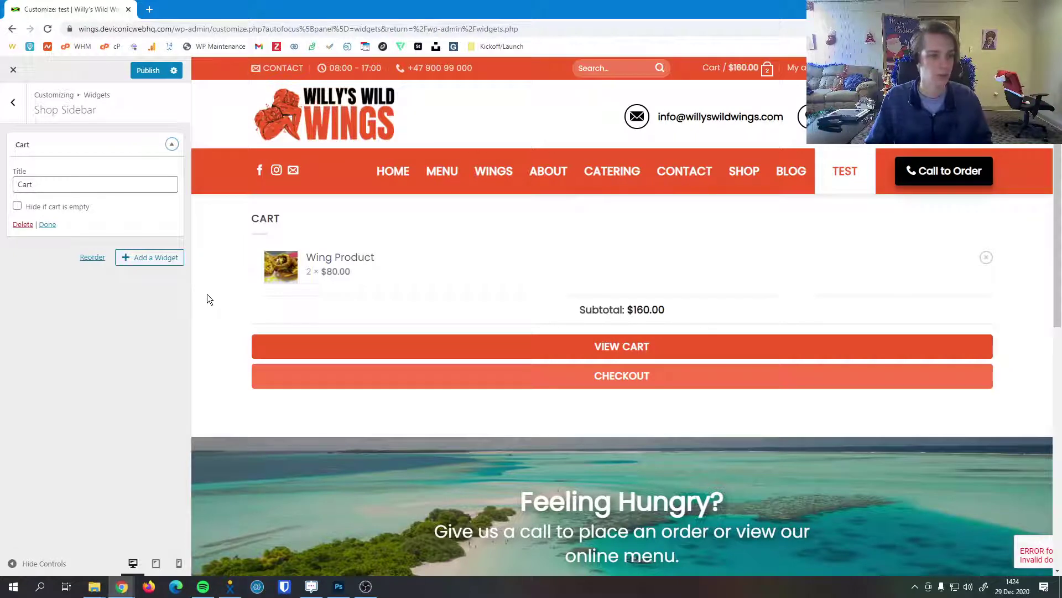
# Add a Text widget to the Shop Sidebar from the available widgets list
pyautogui.click(128, 264)
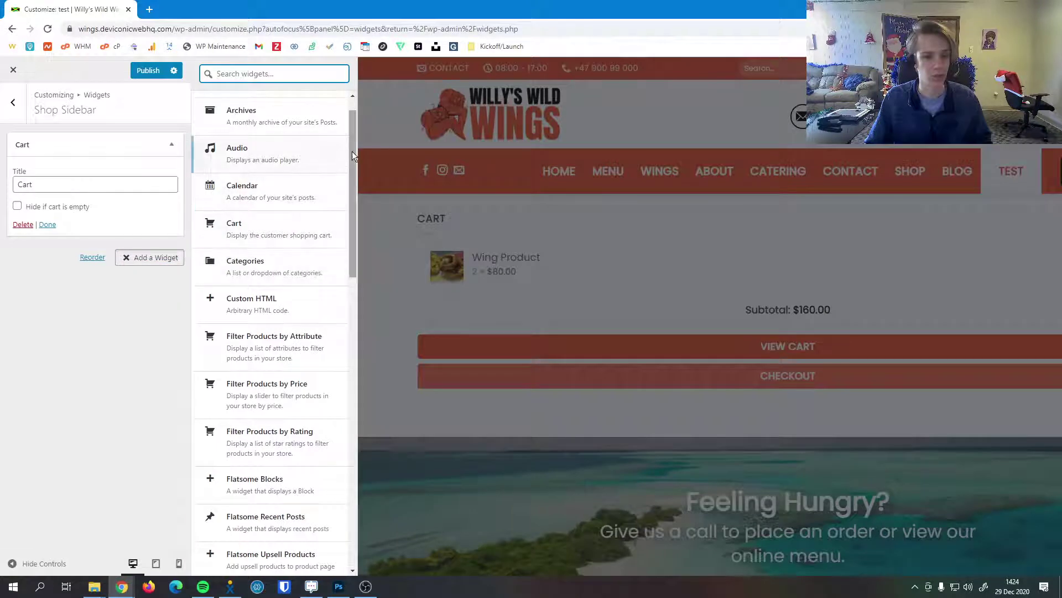
pyautogui.moveTo(352, 151); pyautogui.dragTo(334, 173)
pyautogui.scroll(2, 268, 221)
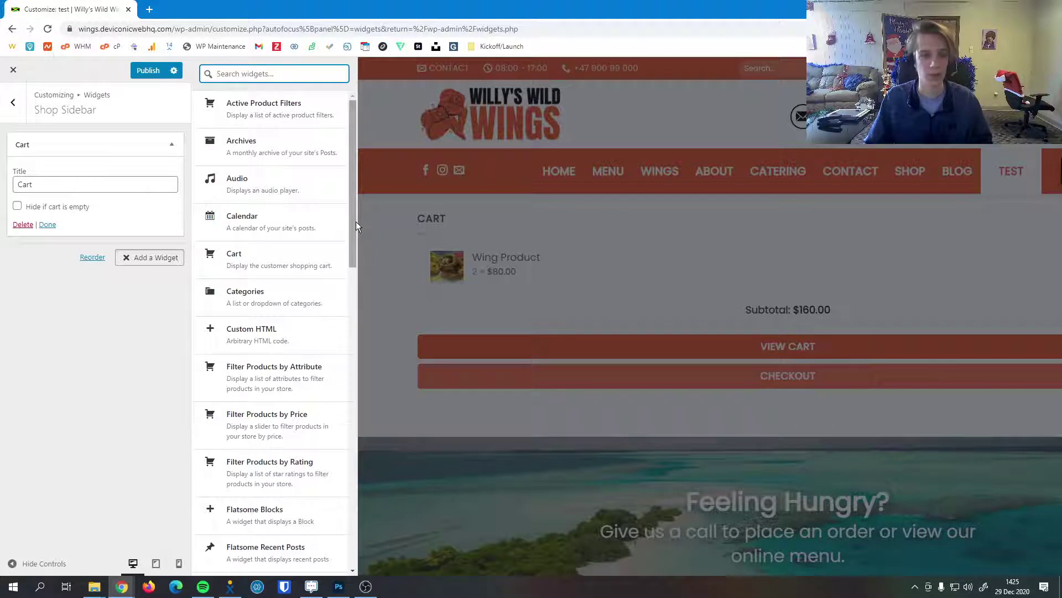
pyautogui.moveTo(356, 221); pyautogui.dragTo(339, 525)
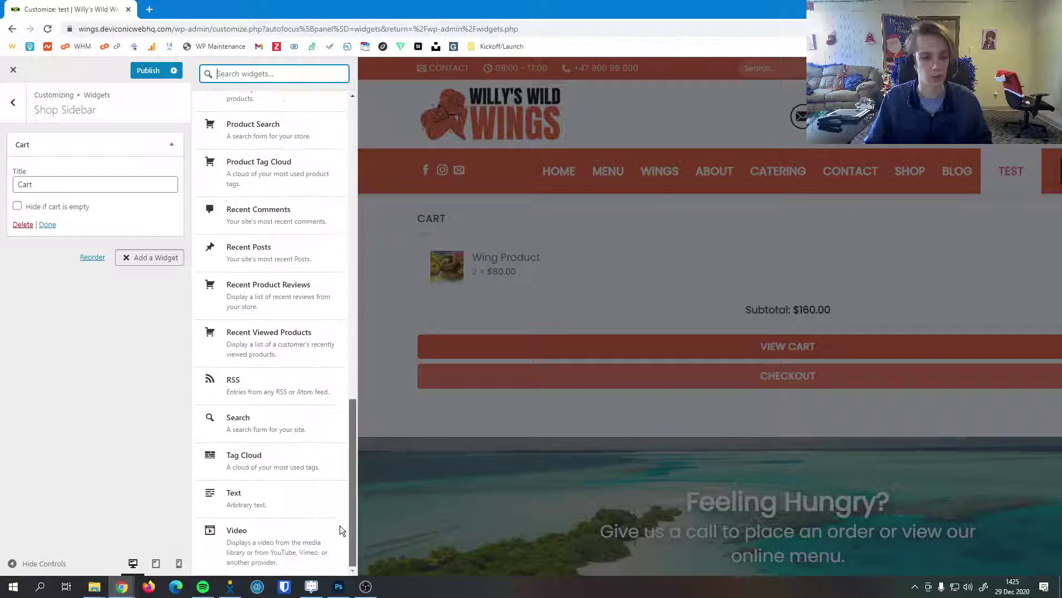
pyautogui.click(295, 496)
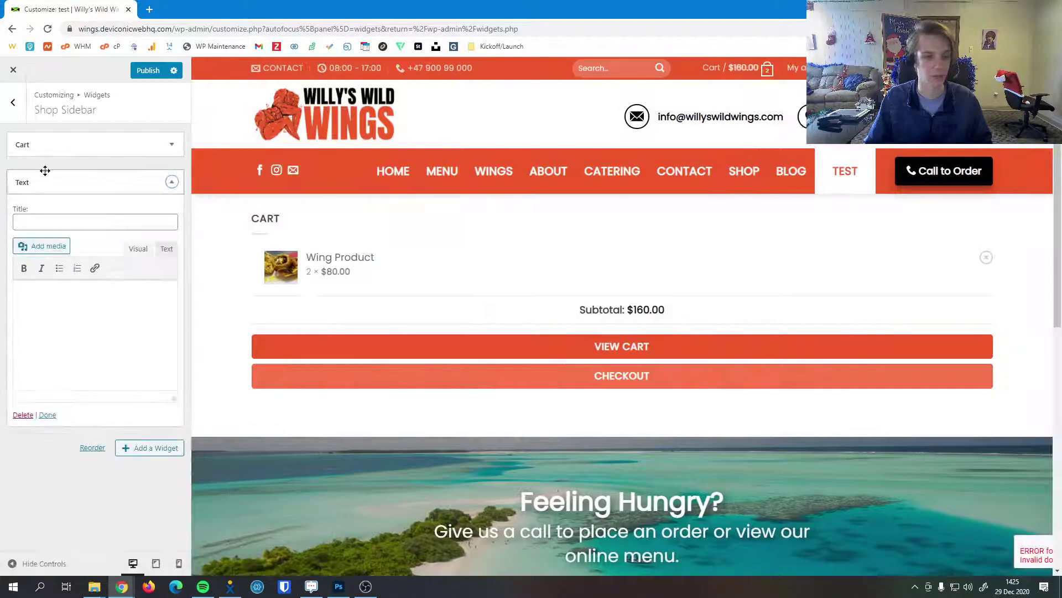
# Delete the Text widget, publish the Cart-only Shop Sidebar, and exit the Customizer
pyautogui.click(23, 415)
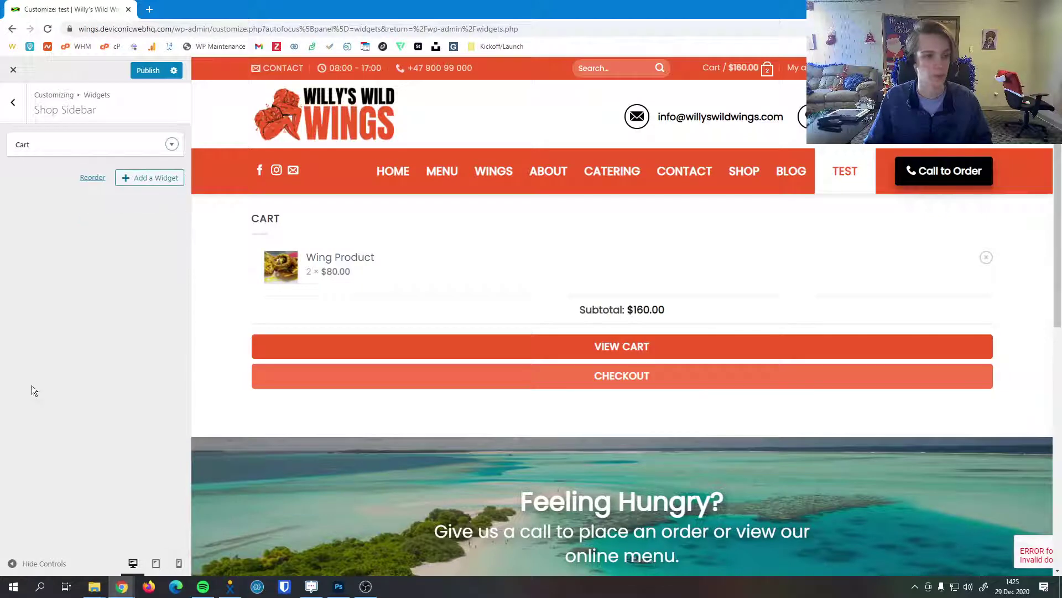
pyautogui.click(147, 70)
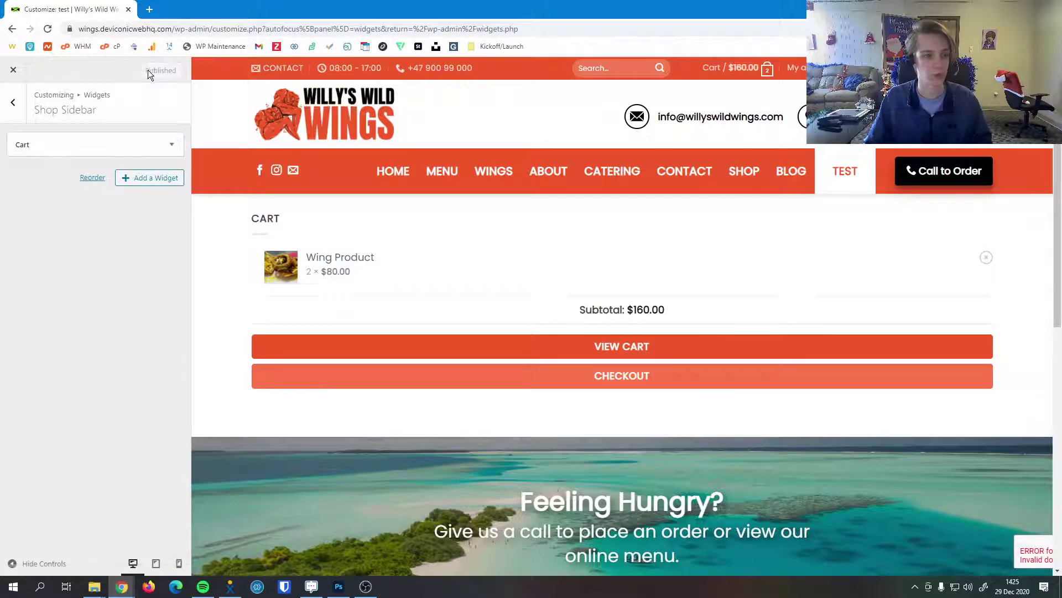
pyautogui.click(15, 71)
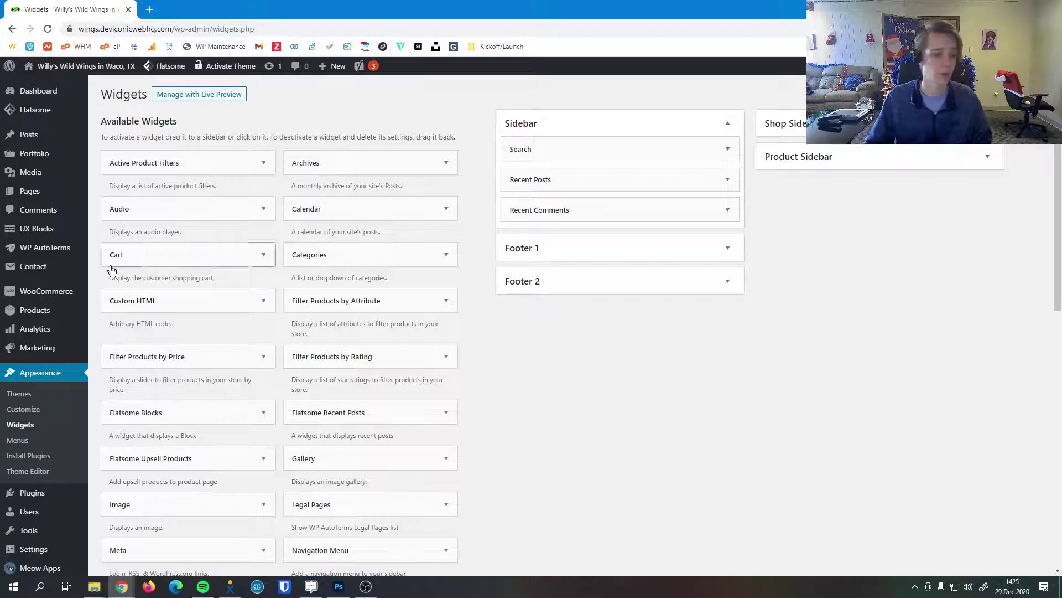
# From Pages > All Pages, open the test page in the UX Builder editor
pyautogui.moveTo(32, 197)
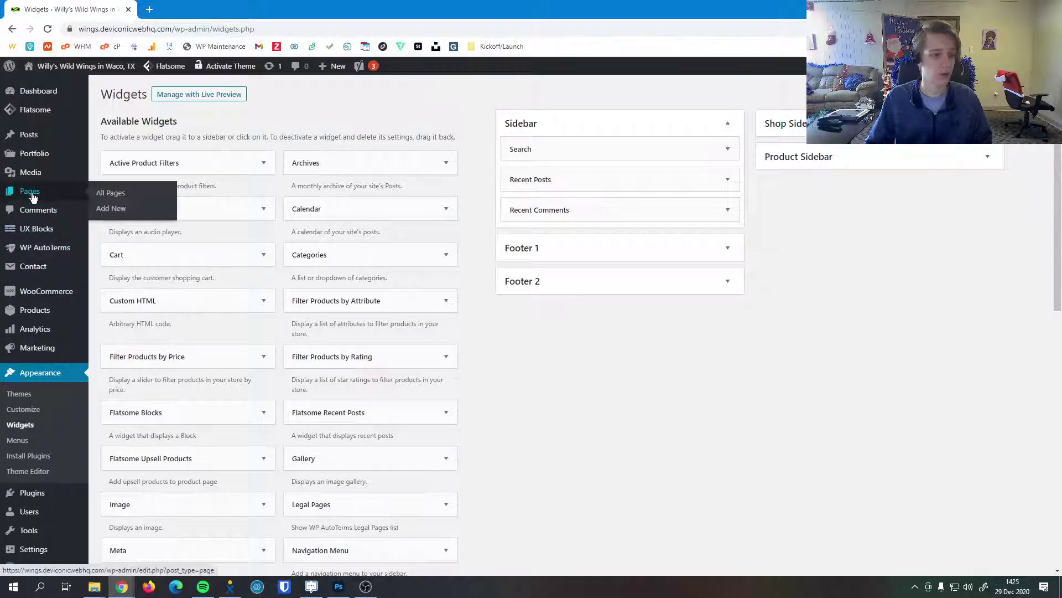
pyautogui.click(127, 195)
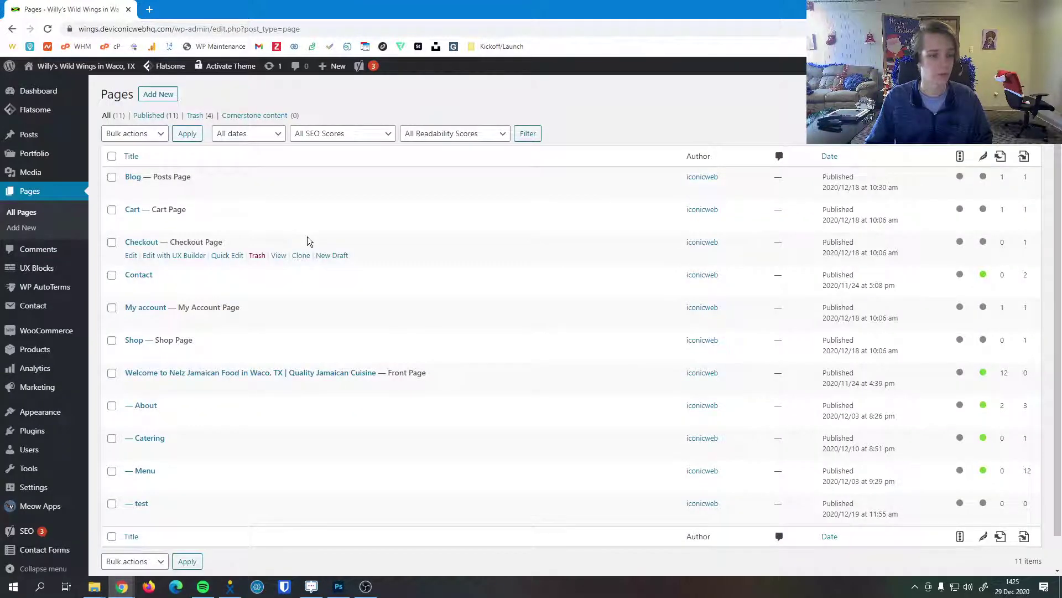
pyautogui.click(161, 517)
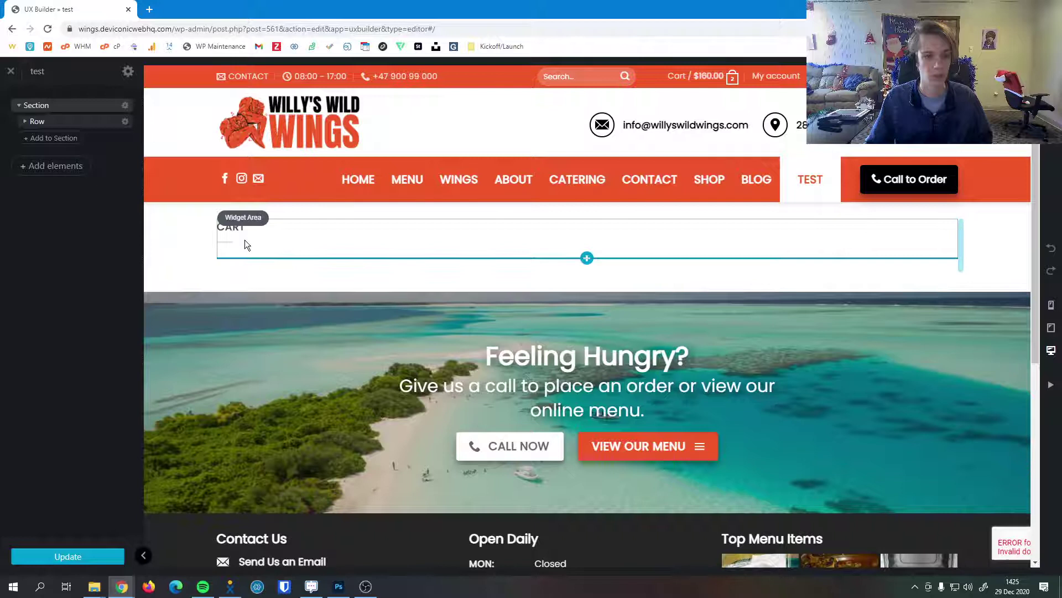
pyautogui.click(25, 121)
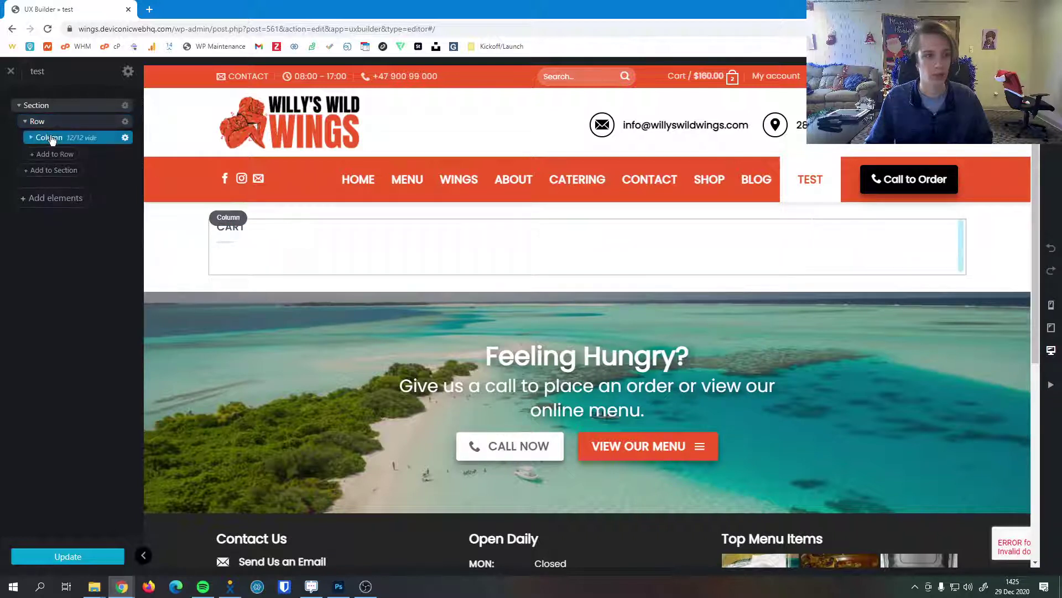
pyautogui.click(30, 137)
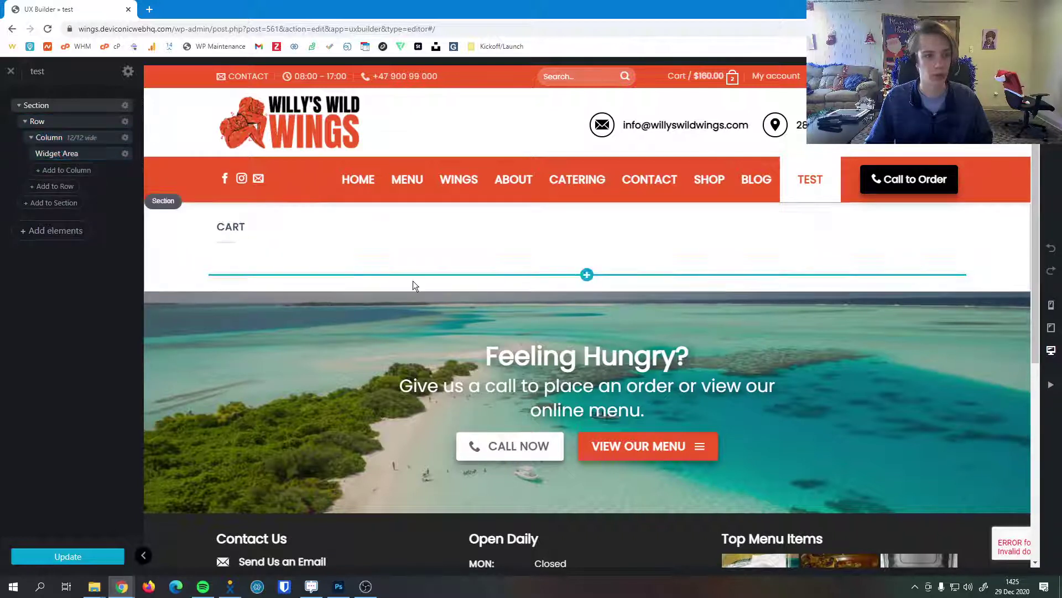
pyautogui.click(585, 274)
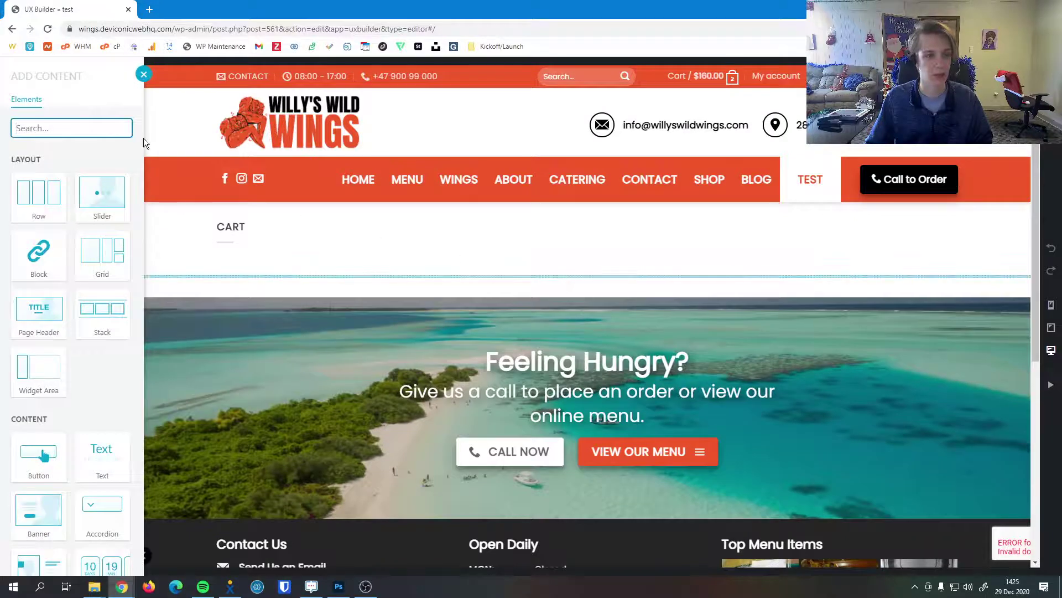
pyautogui.write('wid')
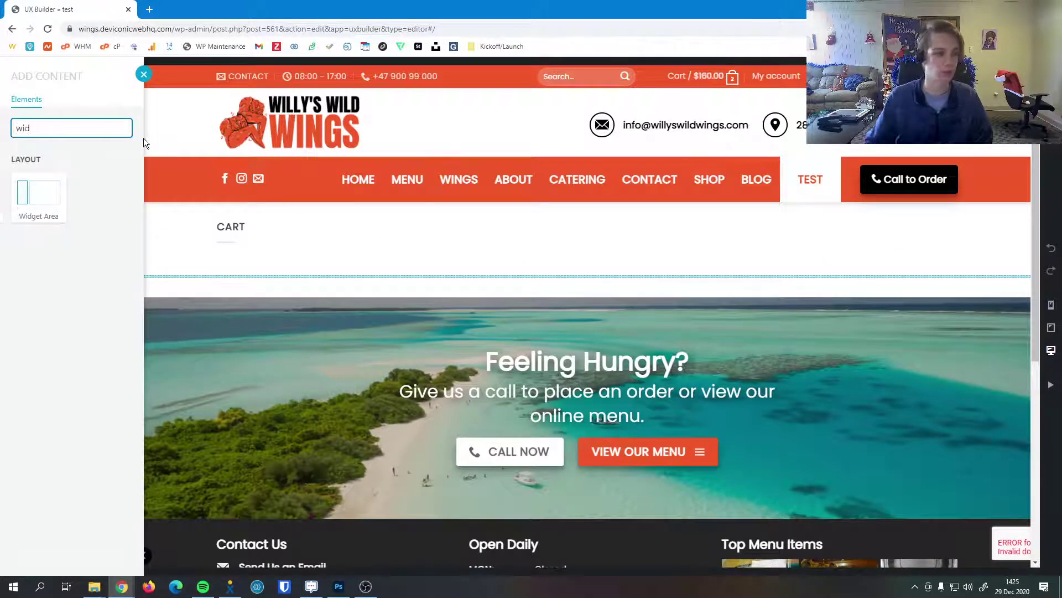
pyautogui.click(46, 196)
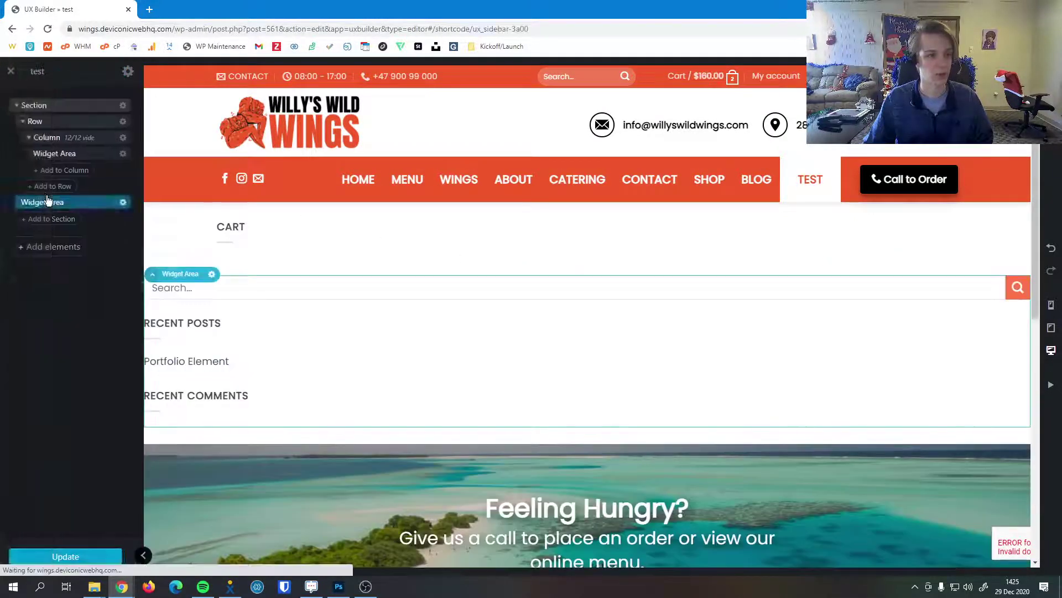
pyautogui.click(72, 137)
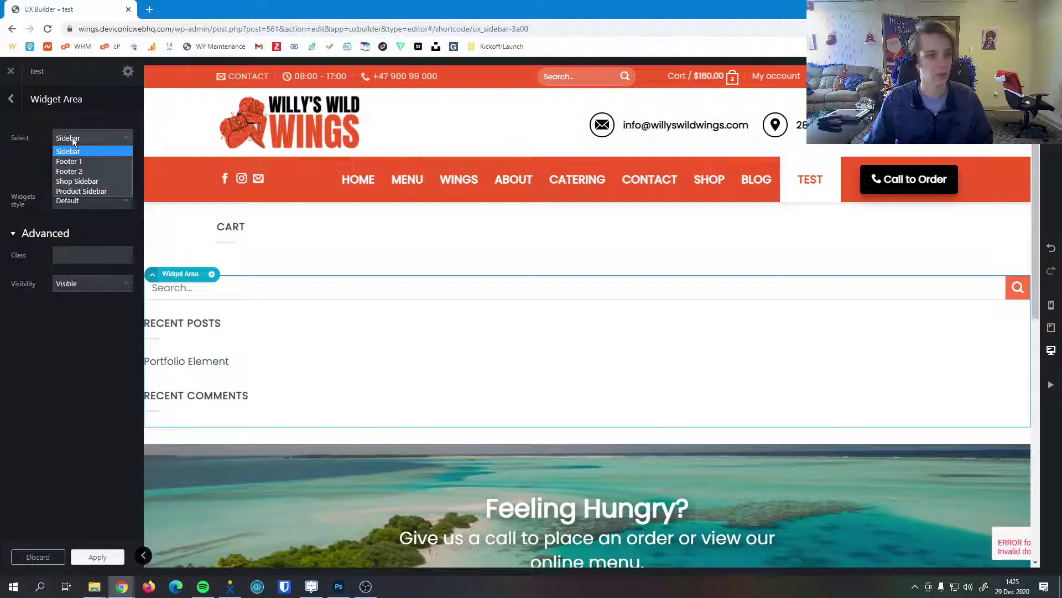
pyautogui.click(89, 181)
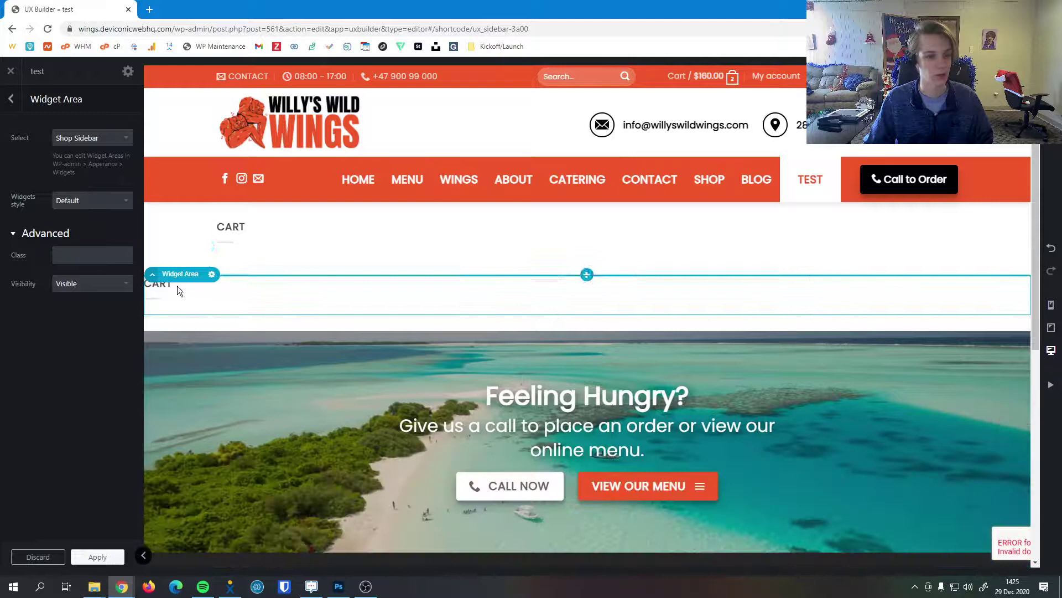
pyautogui.click(212, 274)
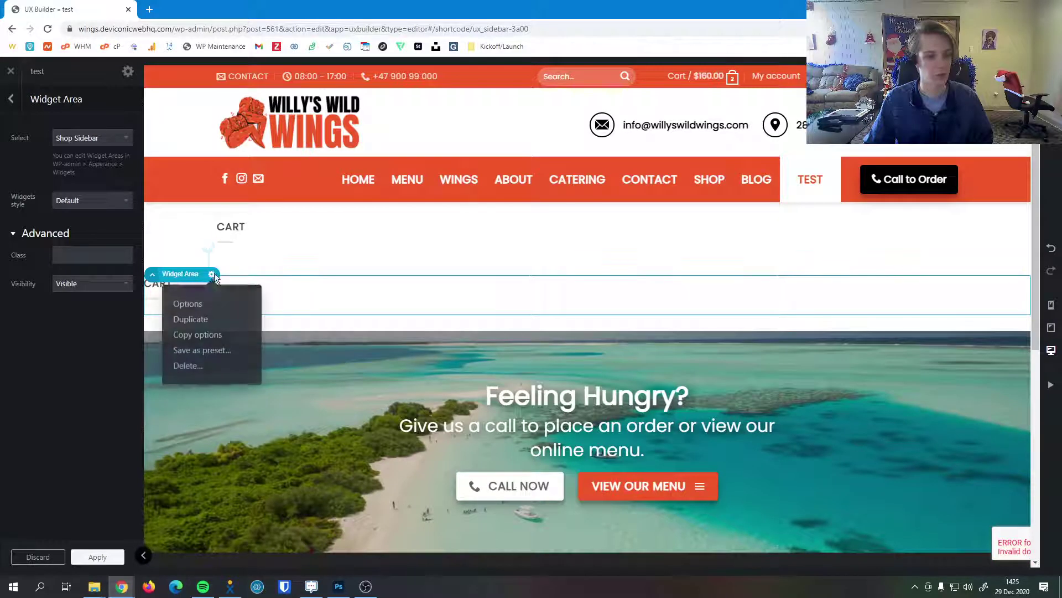
pyautogui.click(187, 367)
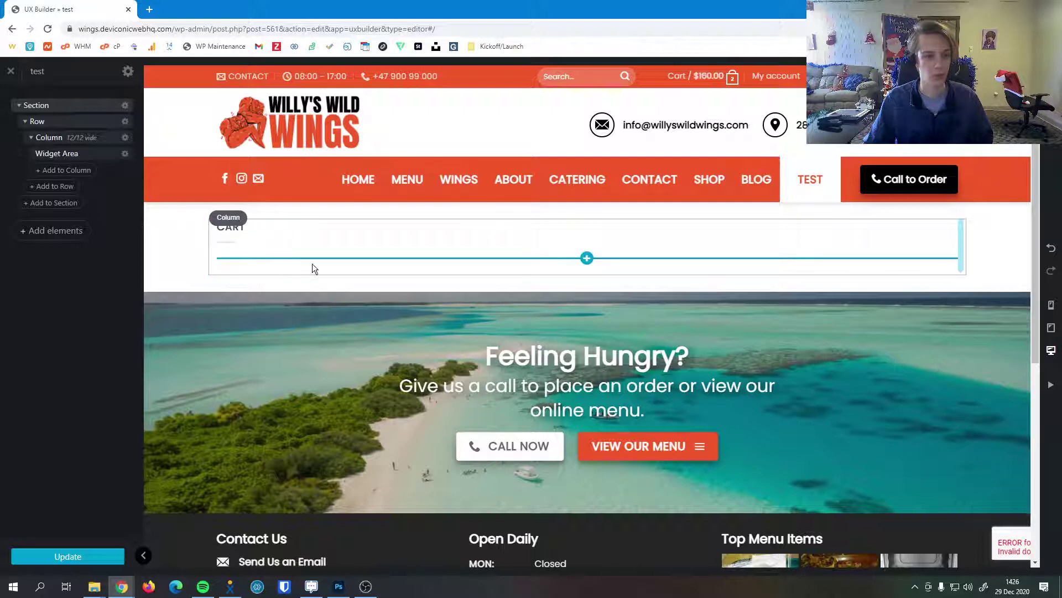
# Resize the Cart column to 2/12 width, update the page, and exit UX Builder
pyautogui.moveTo(955, 237); pyautogui.dragTo(334, 232)
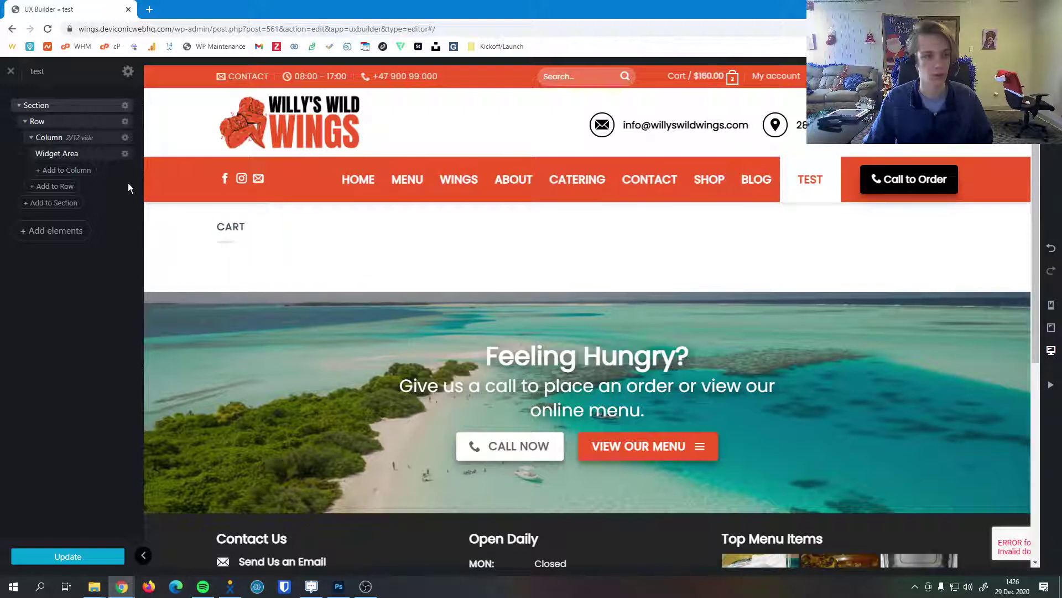
pyautogui.click(73, 558)
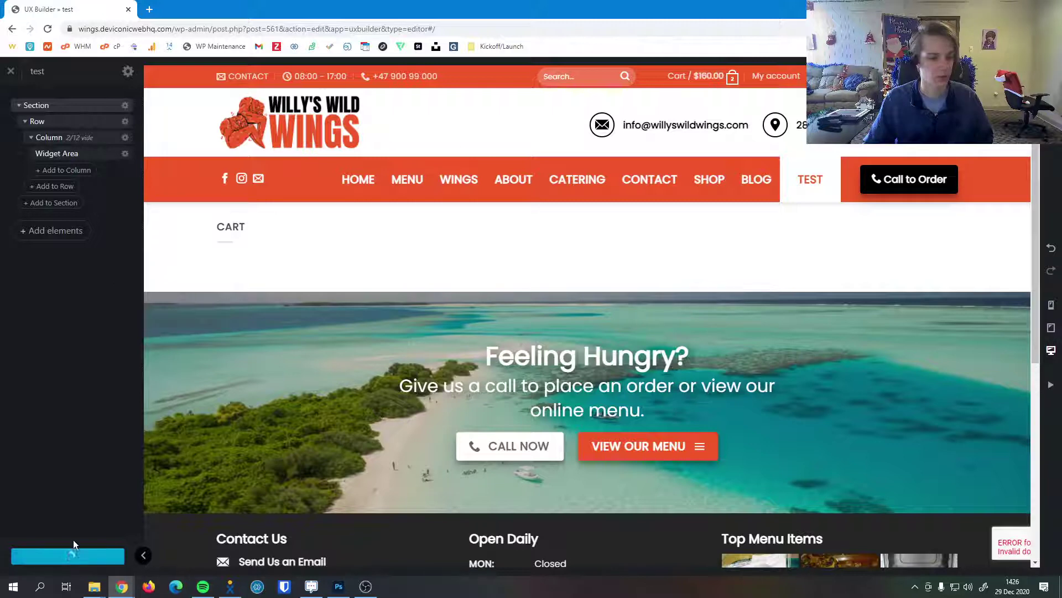
pyautogui.click(10, 71)
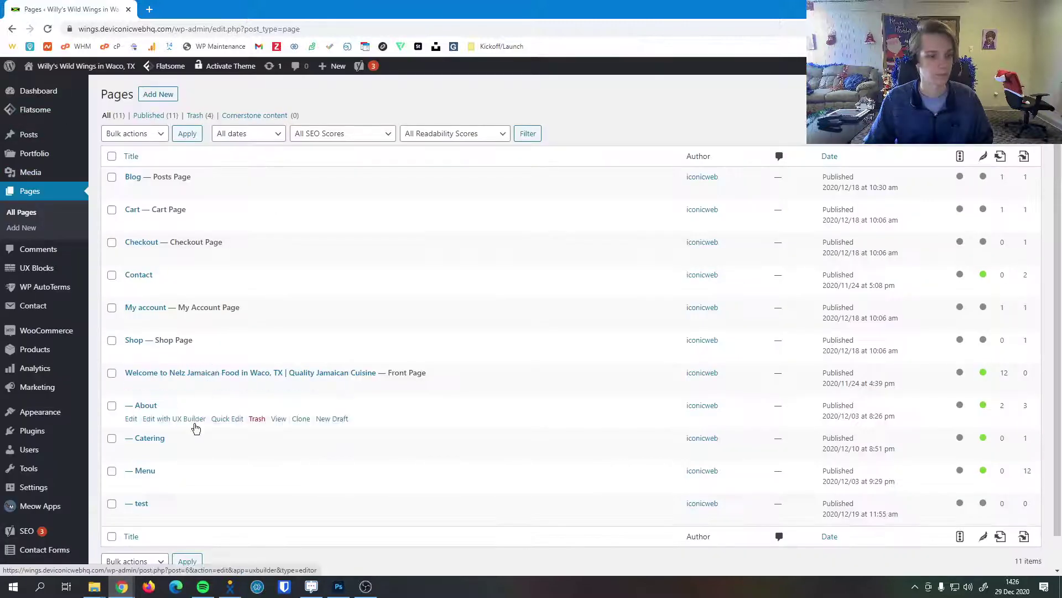
# Open the test page's editor and follow its permalink to view the live page
pyautogui.click(138, 520)
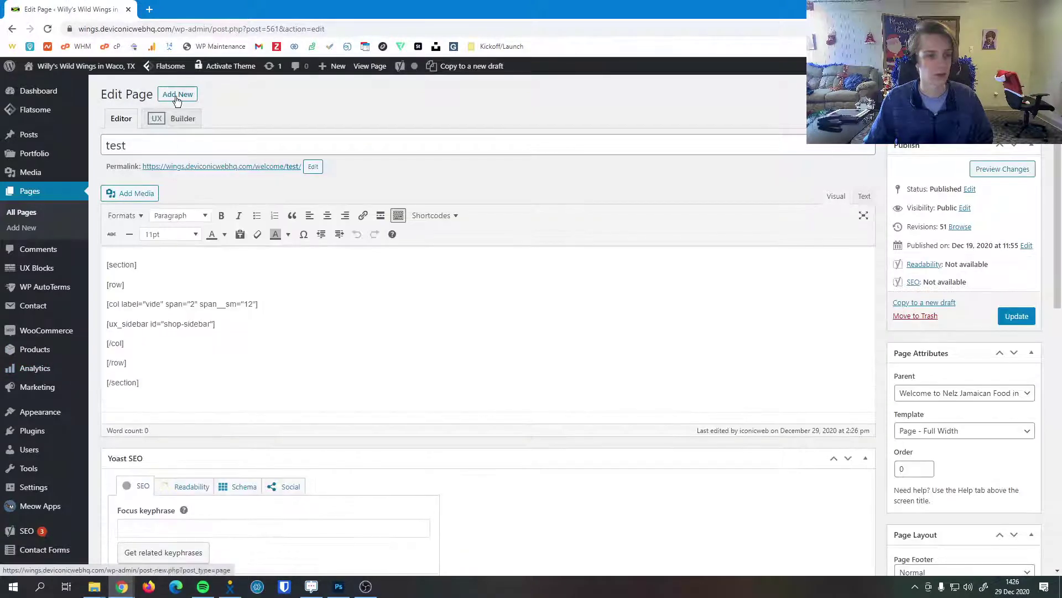
pyautogui.click(183, 167)
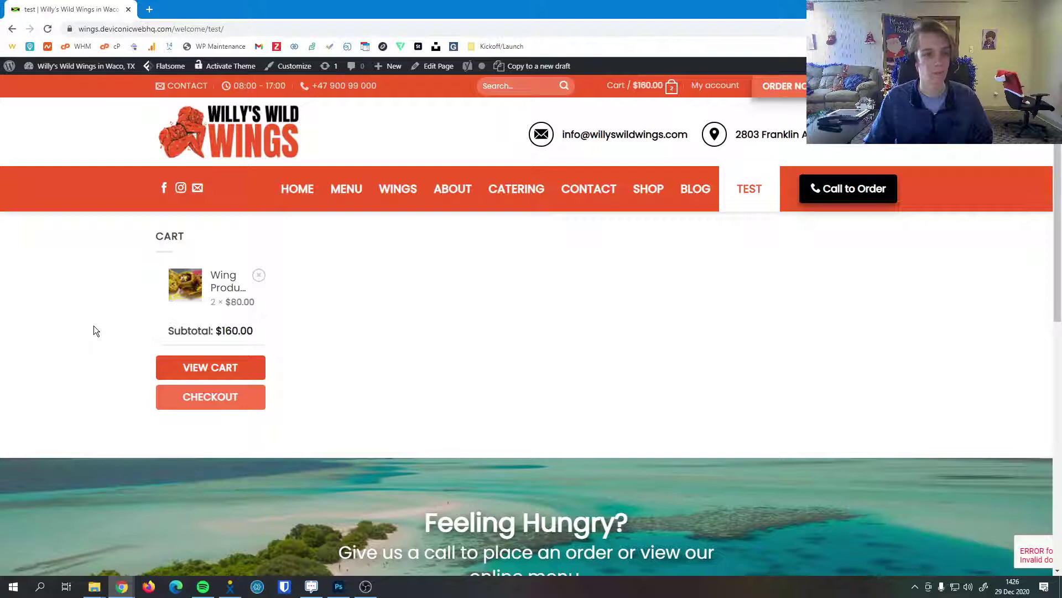
pyautogui.scroll(-1, 94, 326)
pyautogui.scroll(1, 93, 314)
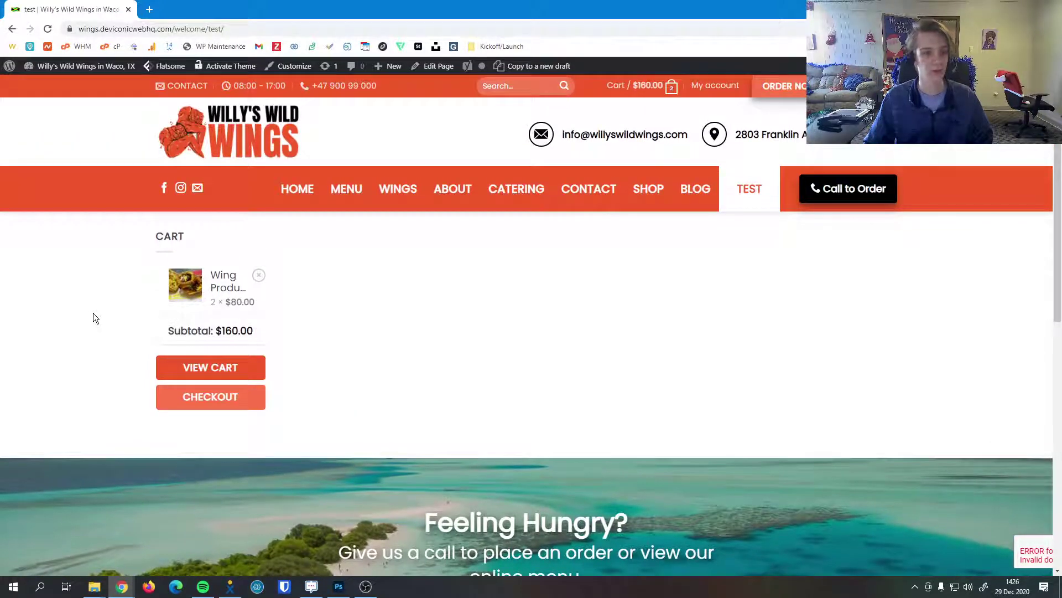